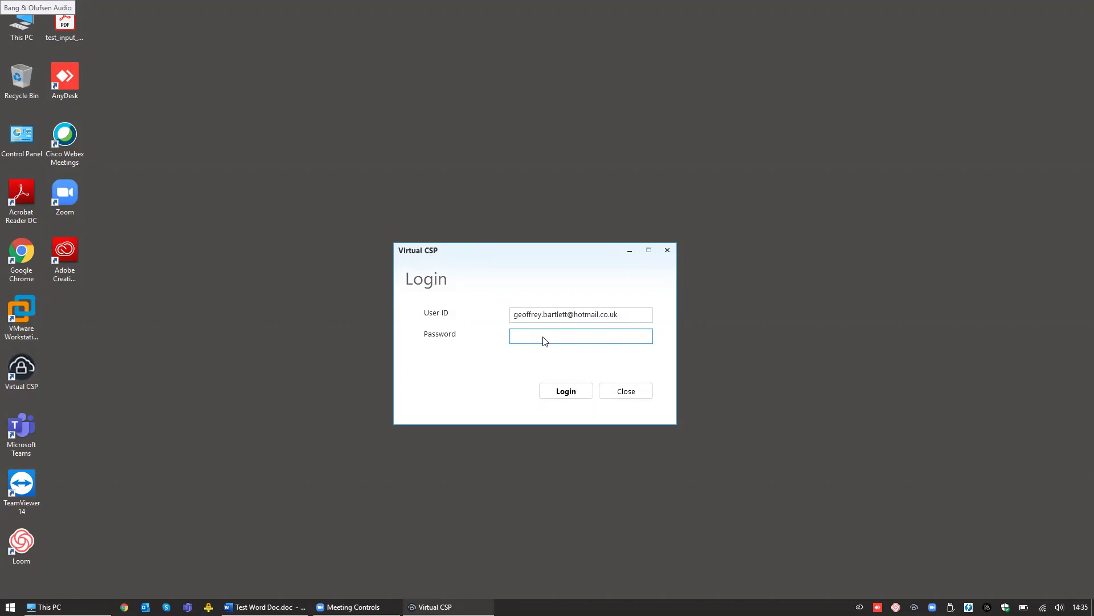
Step: Log in to Virtual CSP with the account password
type("••••••••••••")
key("Return")
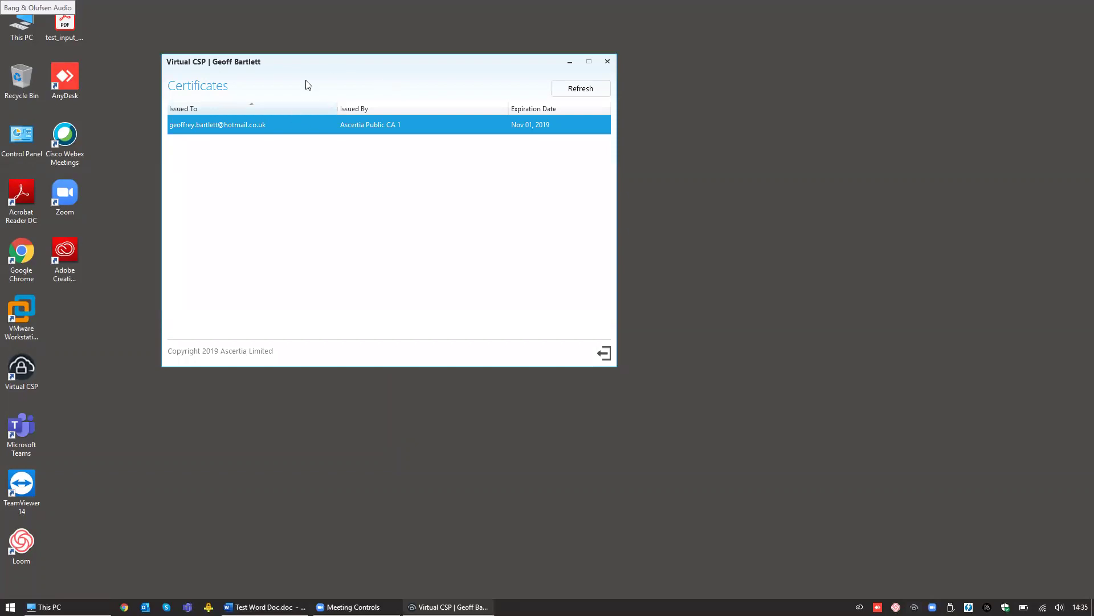
Step: Verify the certificate's chain from Ascertia Root CA 2 through Ascertia Public CA 1, then minimize Virtual CSP
left_click_drag(316, 63, 373, 94)
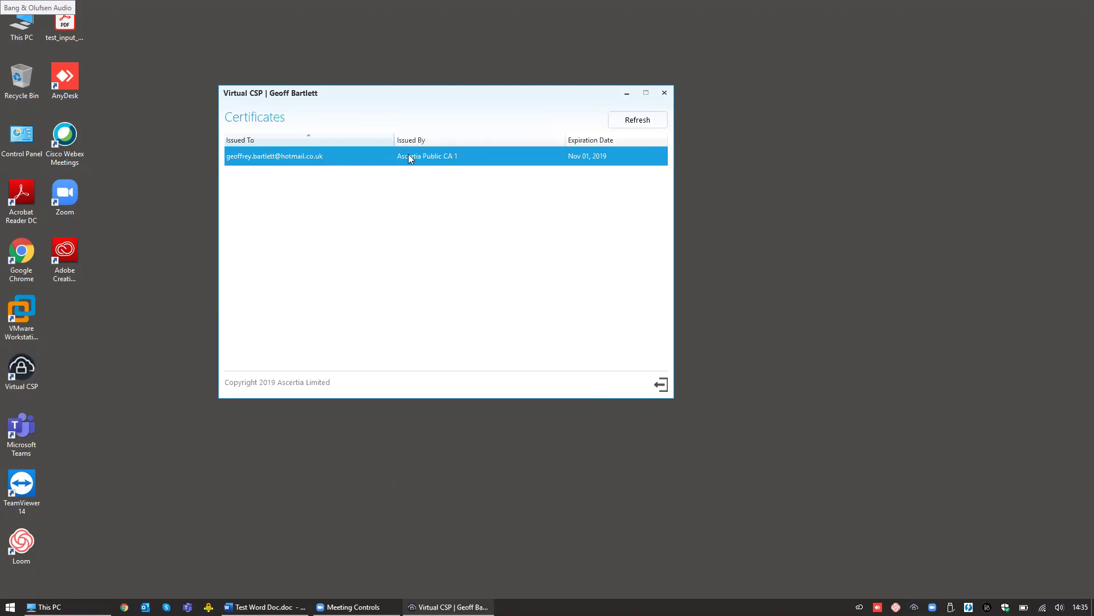
double_click(423, 157)
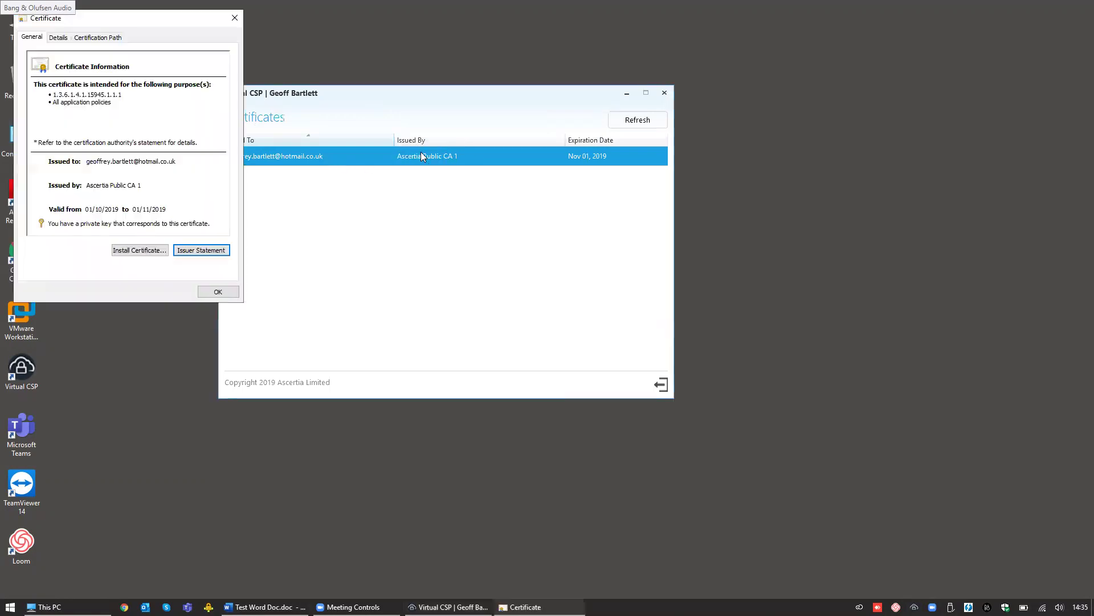
left_click(99, 37)
left_click(94, 65)
left_click(91, 75)
left_click(88, 65)
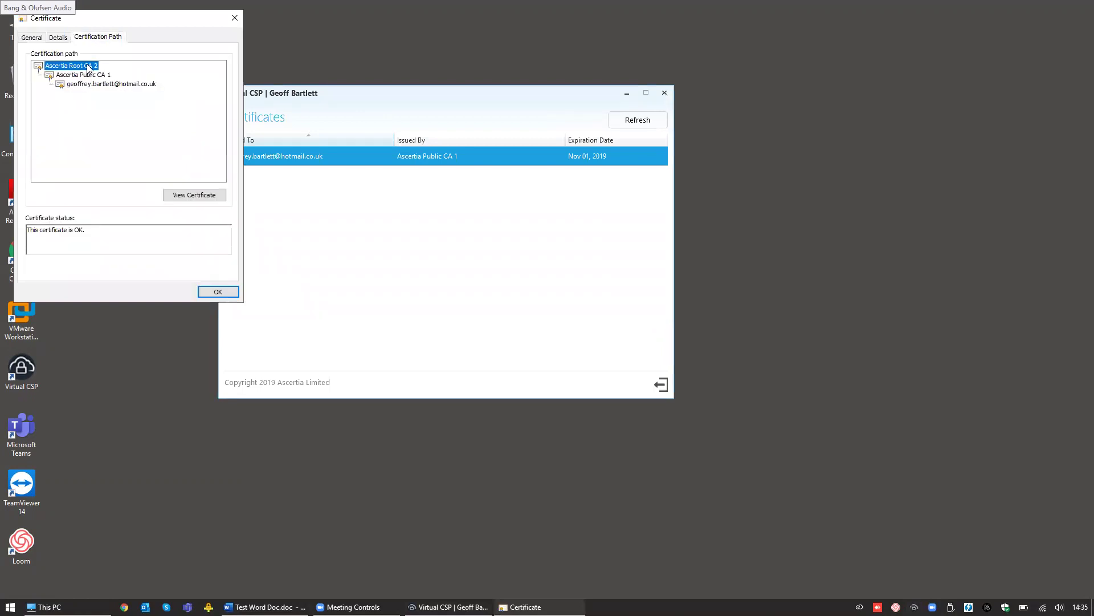
left_click(88, 74)
left_click(108, 84)
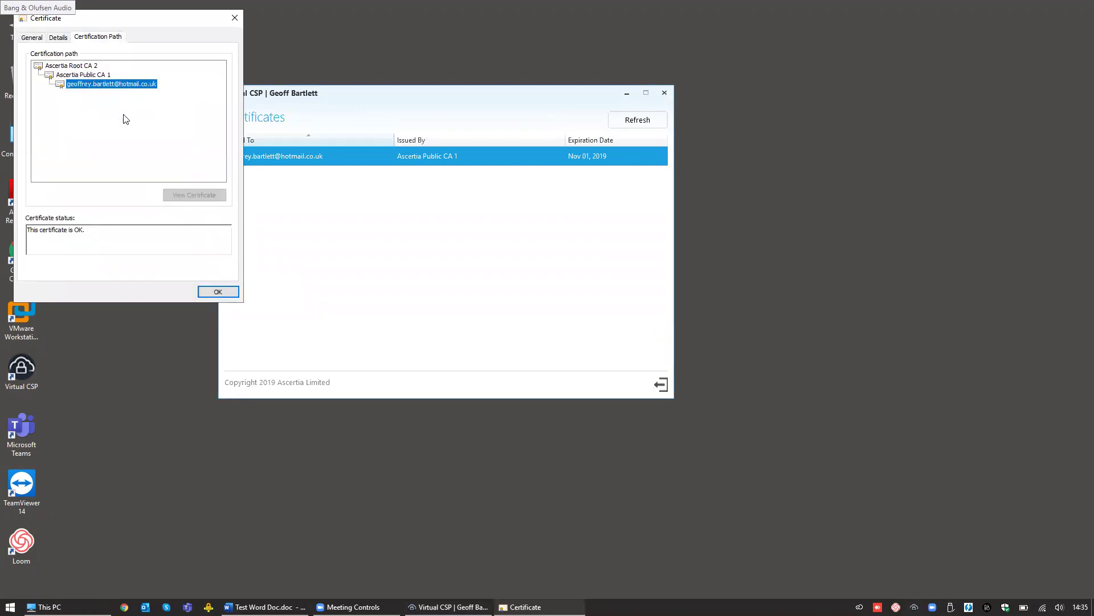
left_click(228, 293)
left_click(628, 92)
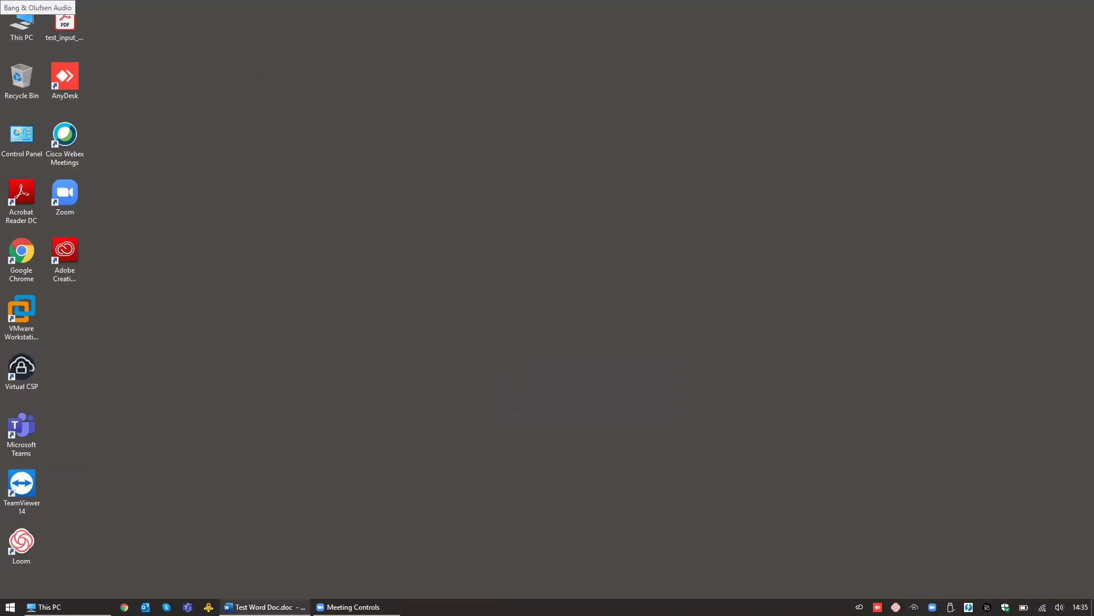
Step: In Test Word Doc, start a signature line with the signer's name, title Demo Manager and e-mail address
mouse_move(265, 607)
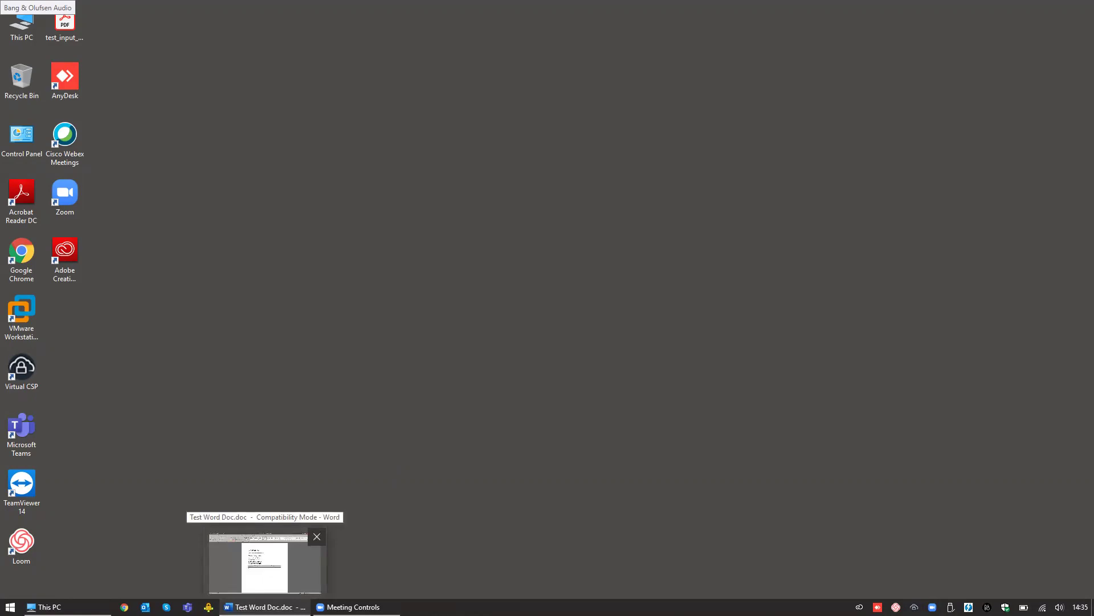
left_click(266, 606)
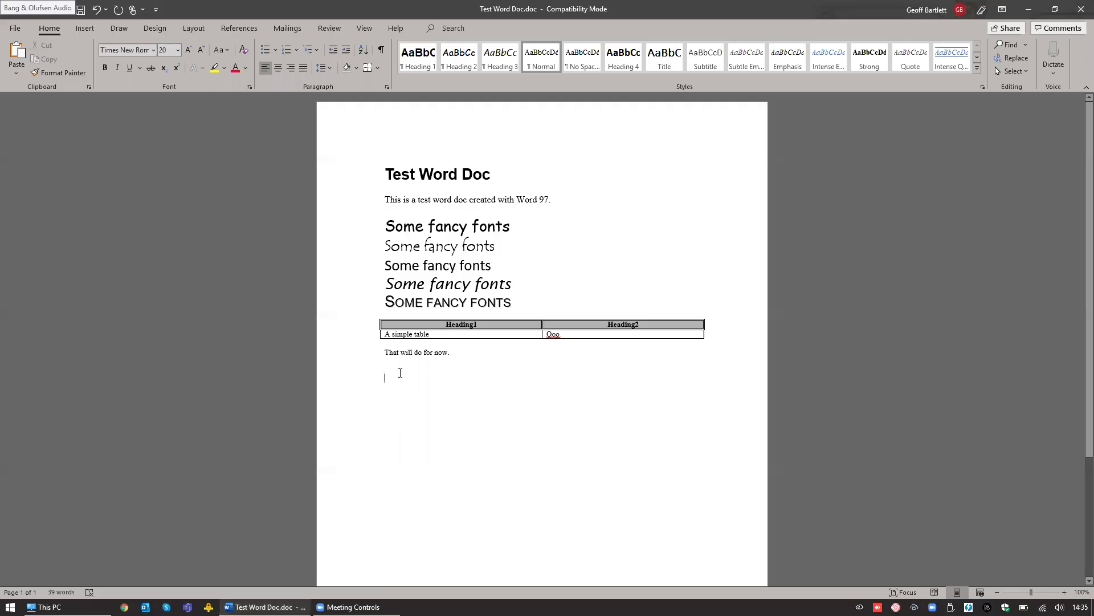
left_click(87, 31)
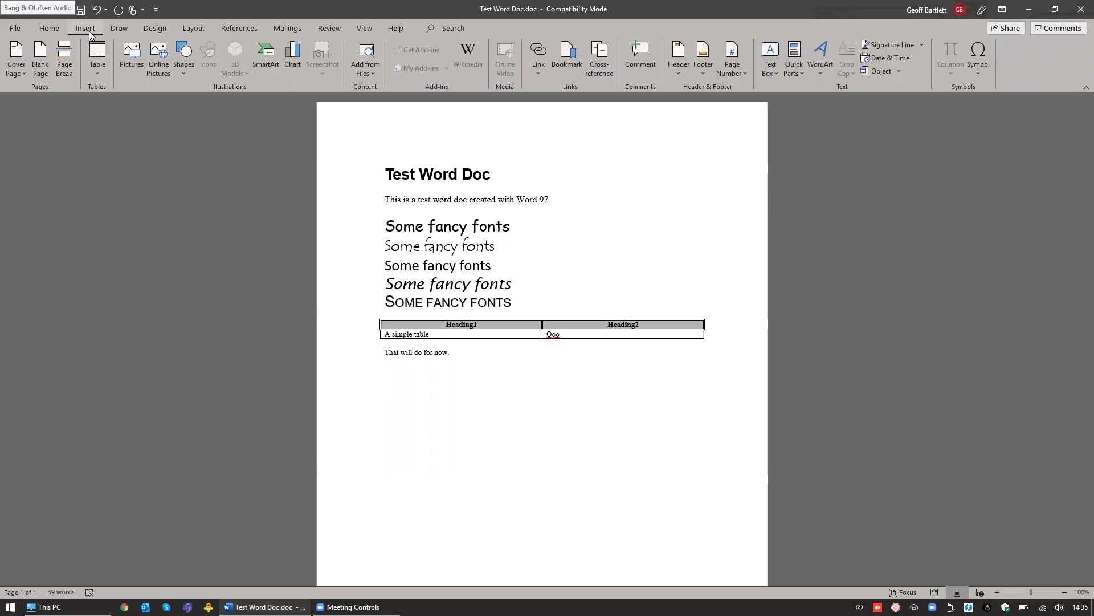
left_click(901, 44)
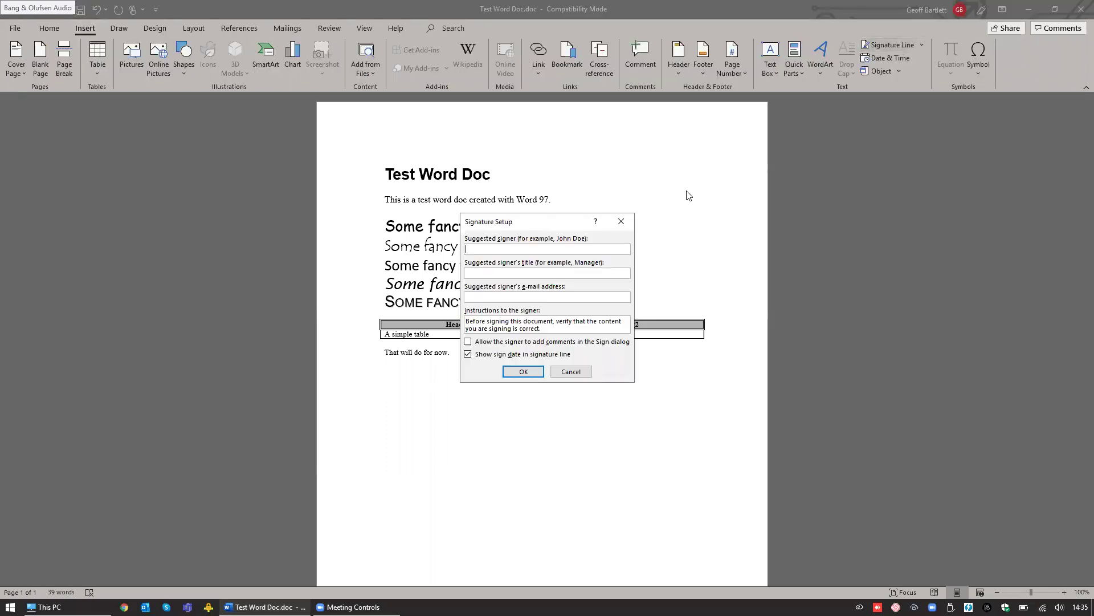
type("Demo Manage")
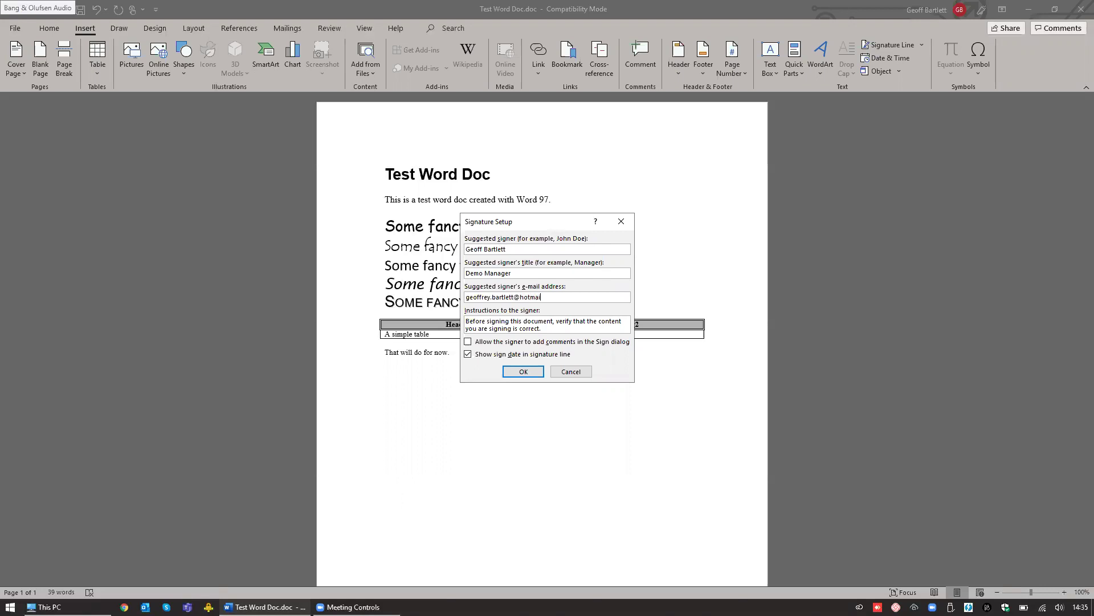
Step: Insert the signature line and sign it using the signature JPG image from a file
left_click(517, 373)
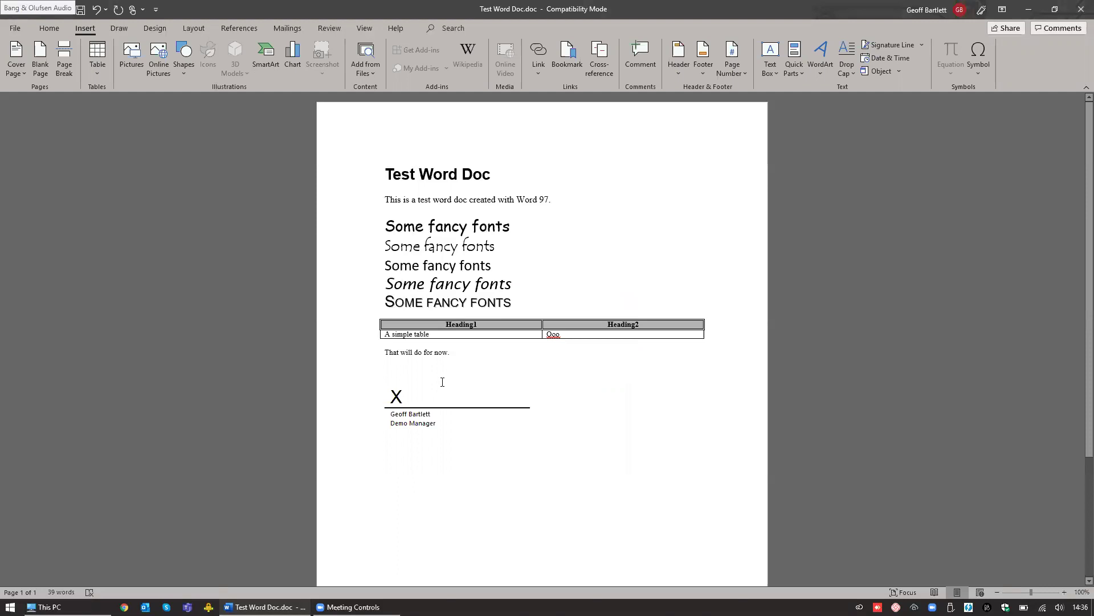
left_click(448, 395)
right_click(449, 396)
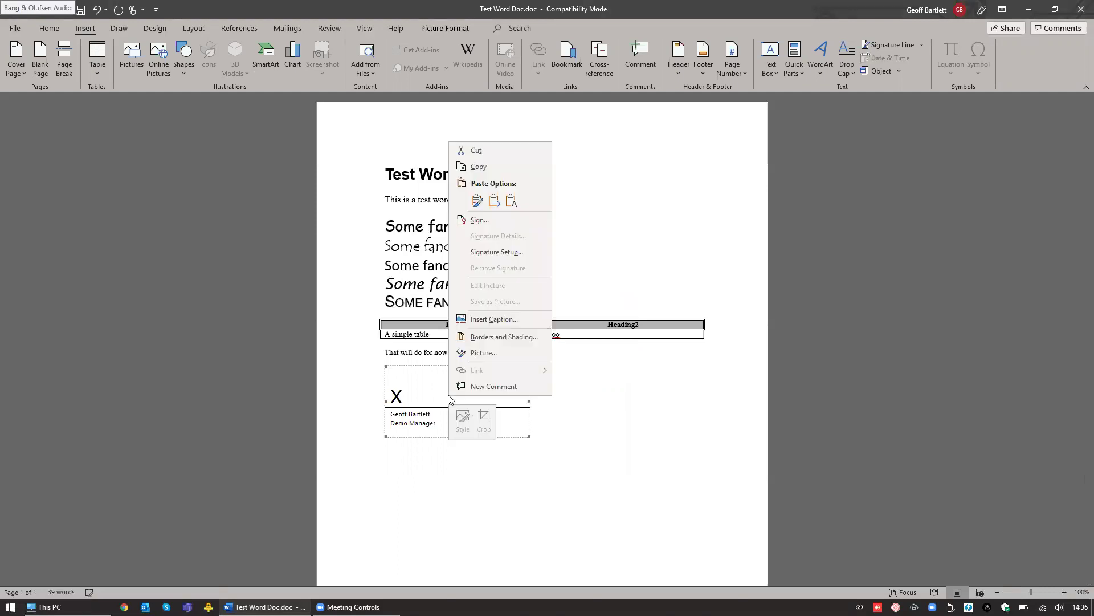
left_click(498, 220)
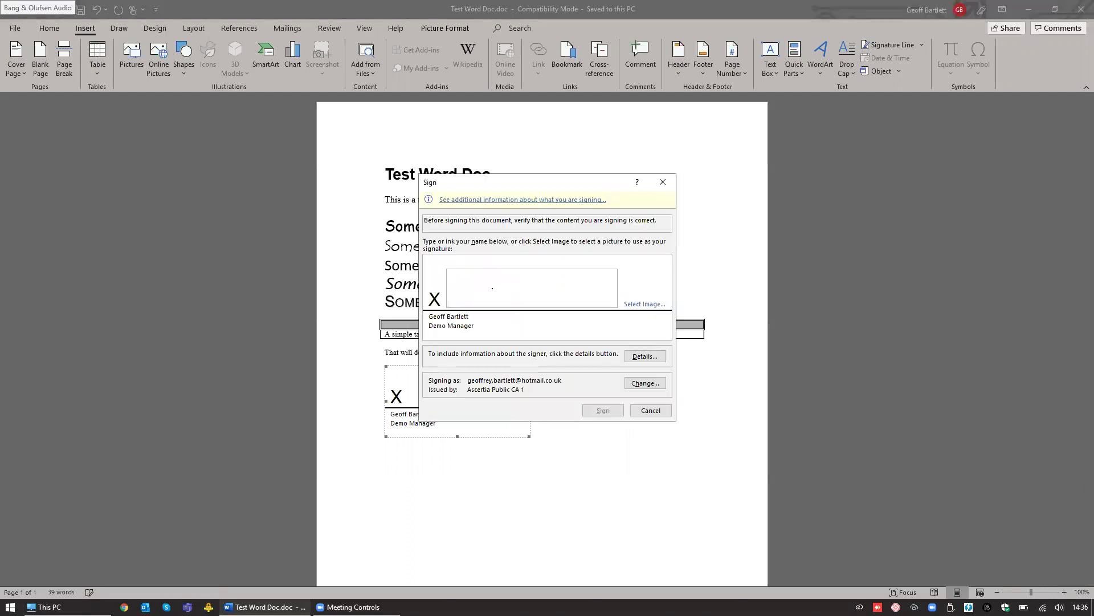
left_click(643, 303)
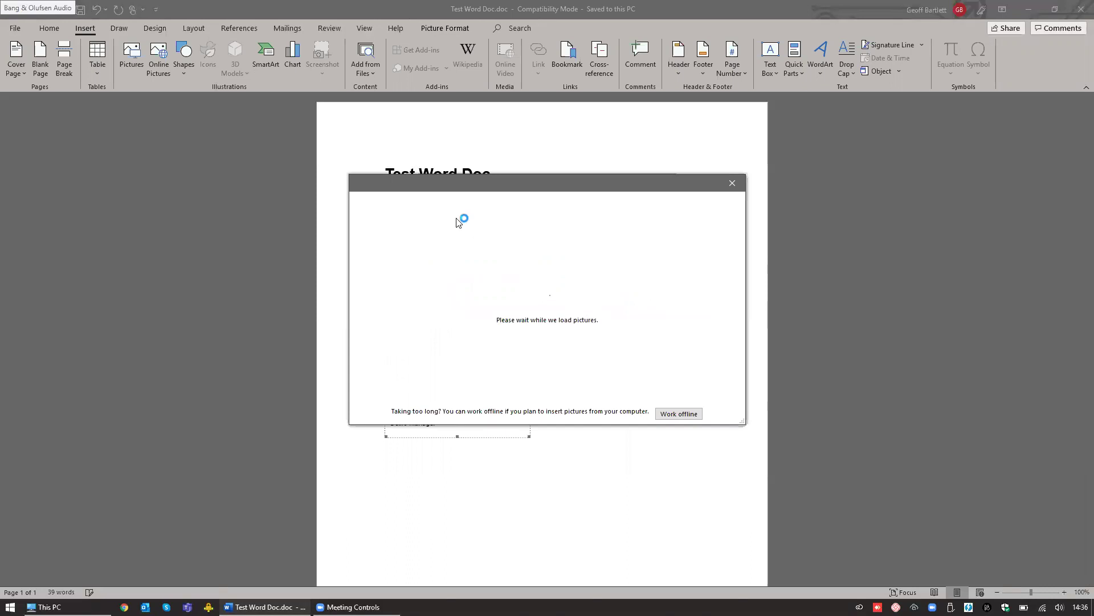
left_click(447, 239)
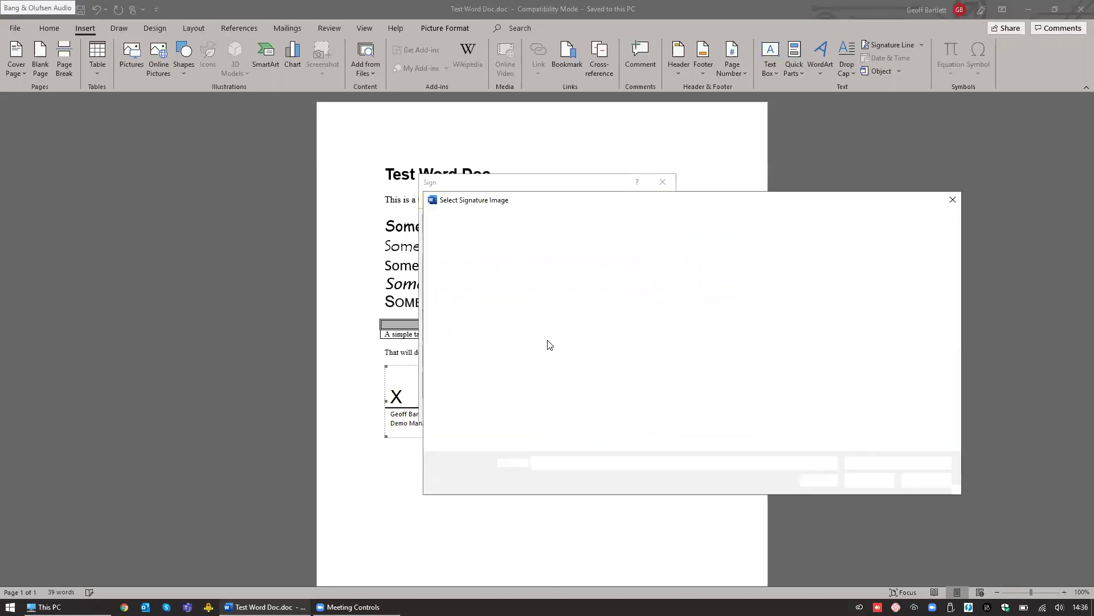
double_click(548, 310)
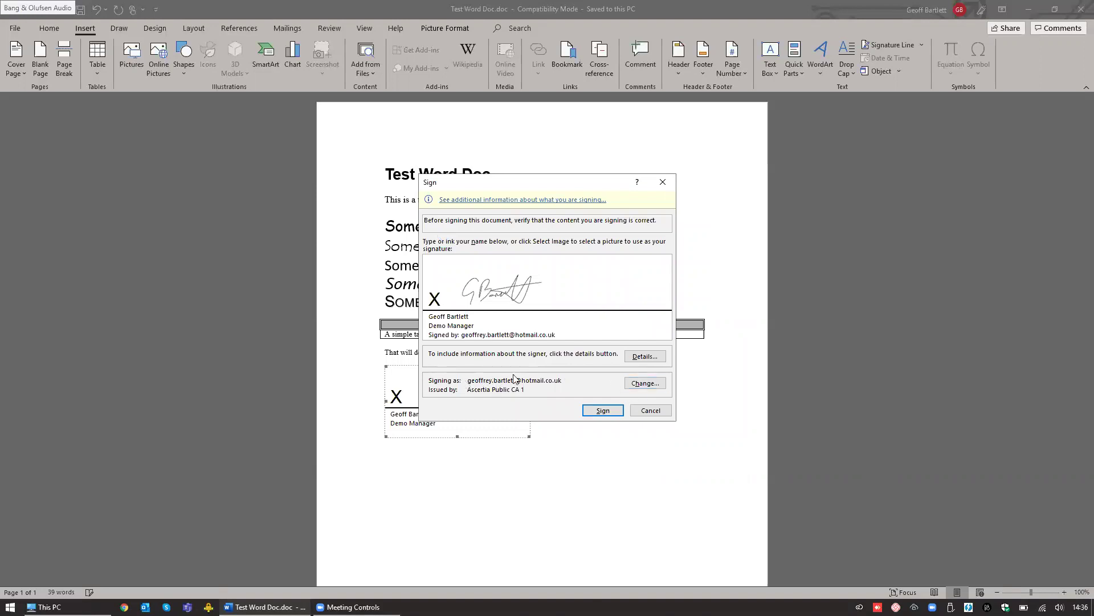
Step: Switch the signing certificate to Ascertia Public CA 1 and sign the document
left_click(642, 385)
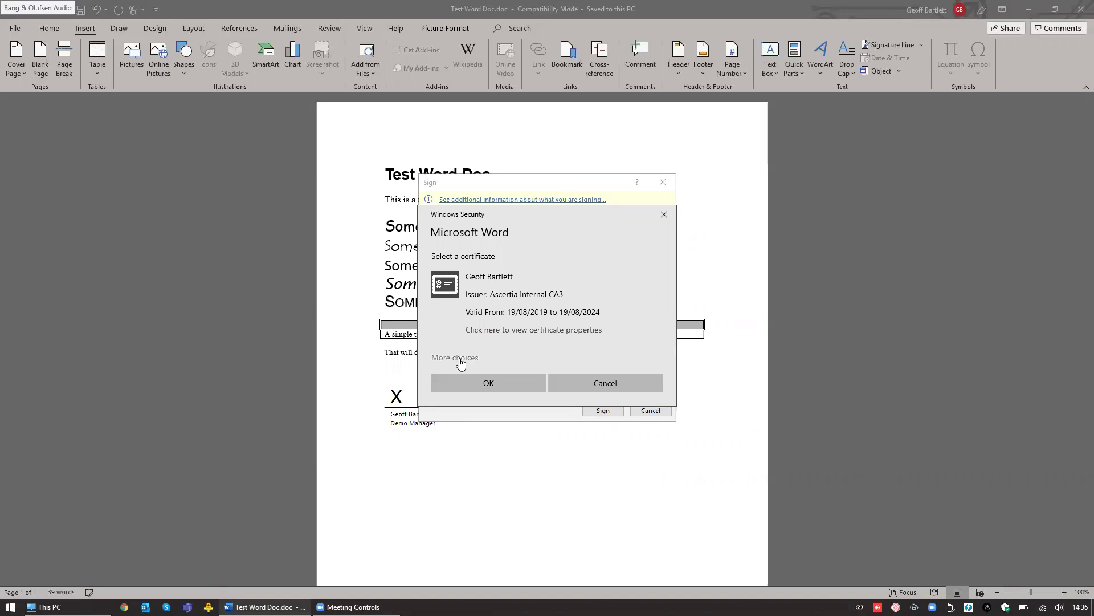
left_click(460, 364)
left_click(516, 435)
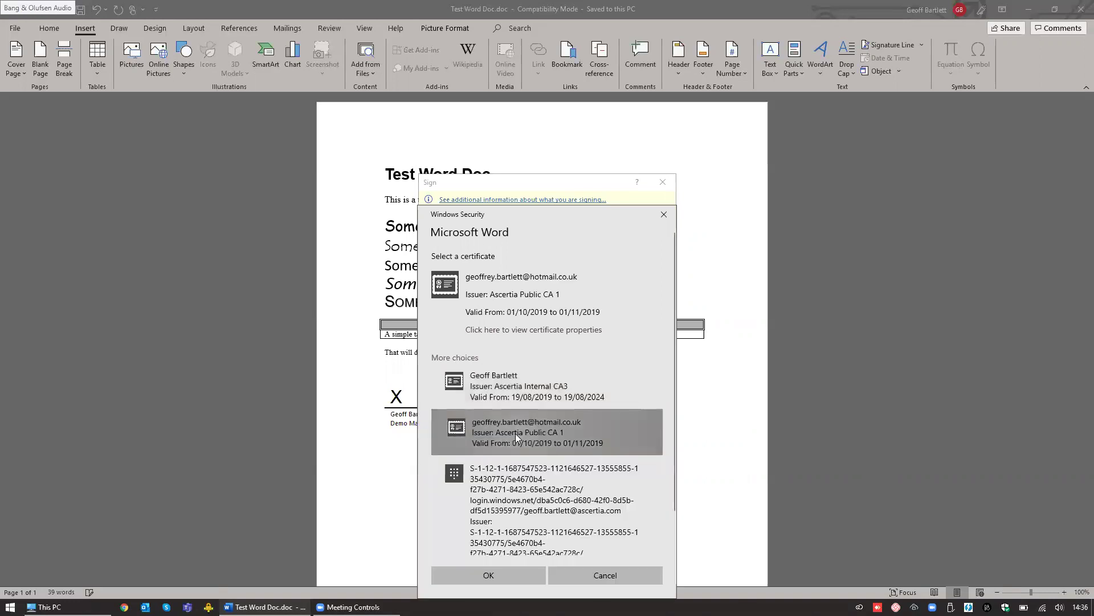
left_click(493, 571)
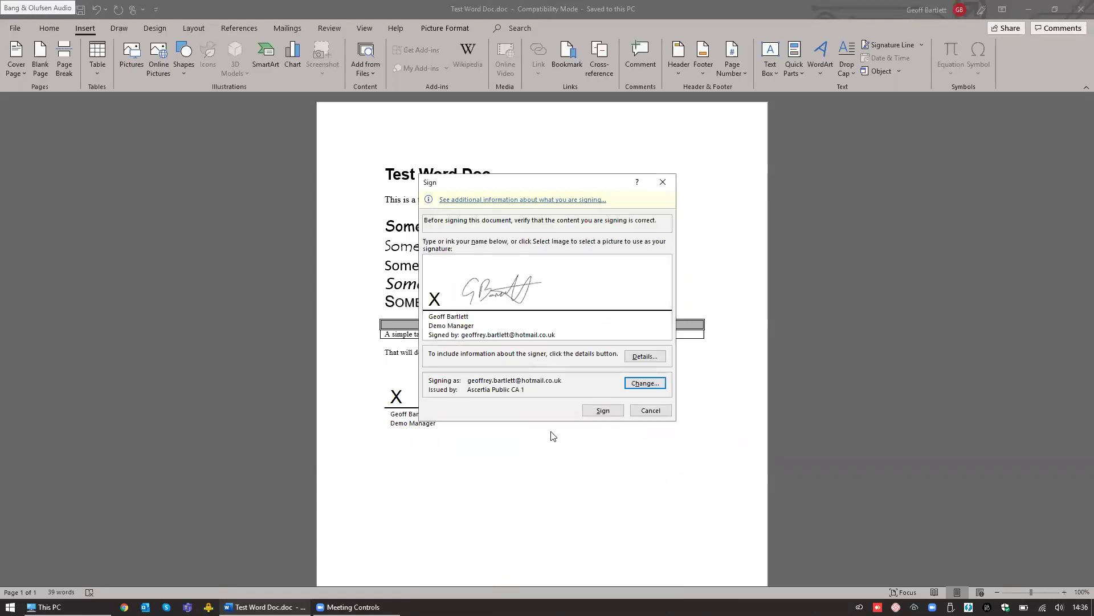
left_click(604, 412)
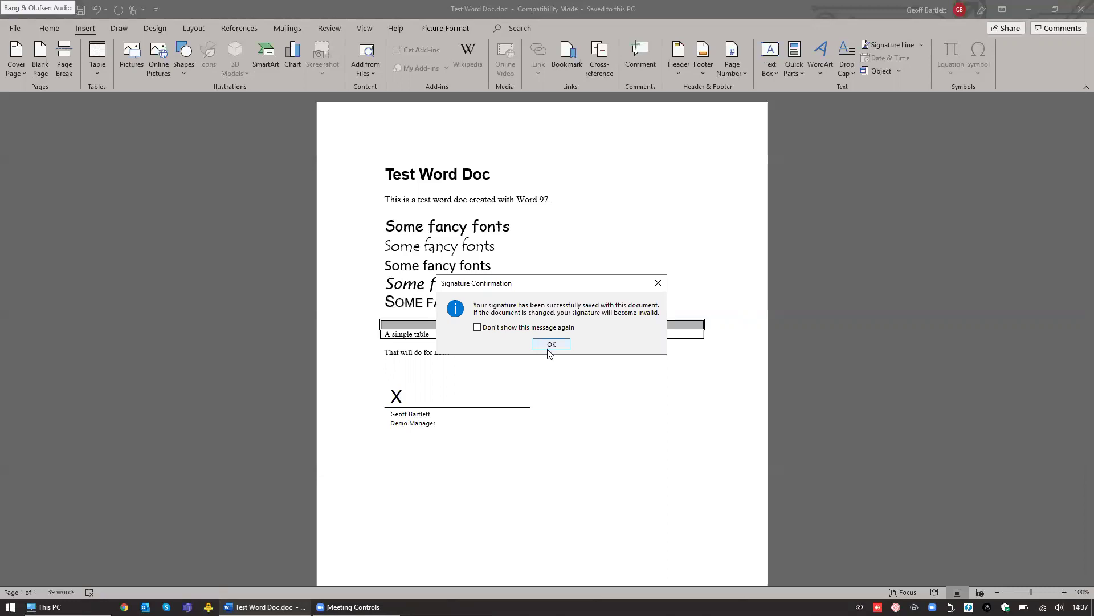
left_click(551, 344)
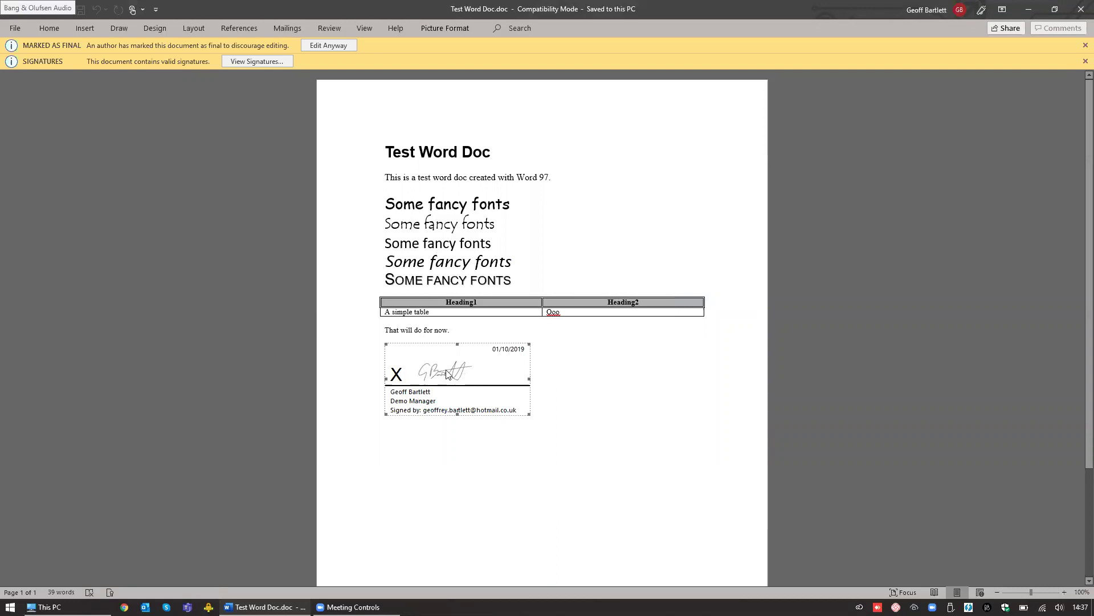
right_click(448, 374)
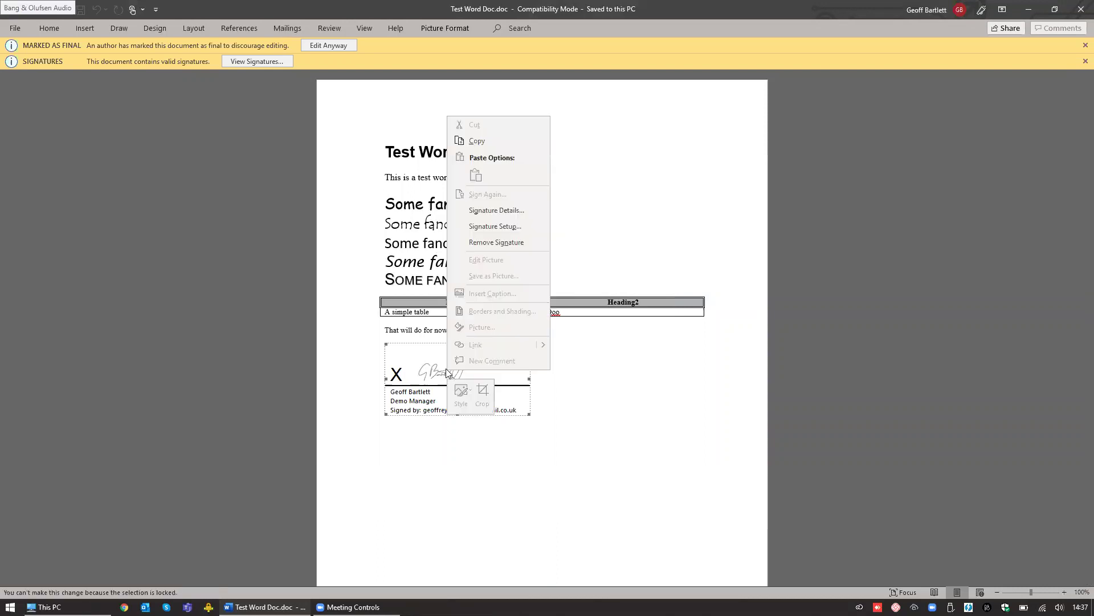
left_click(494, 211)
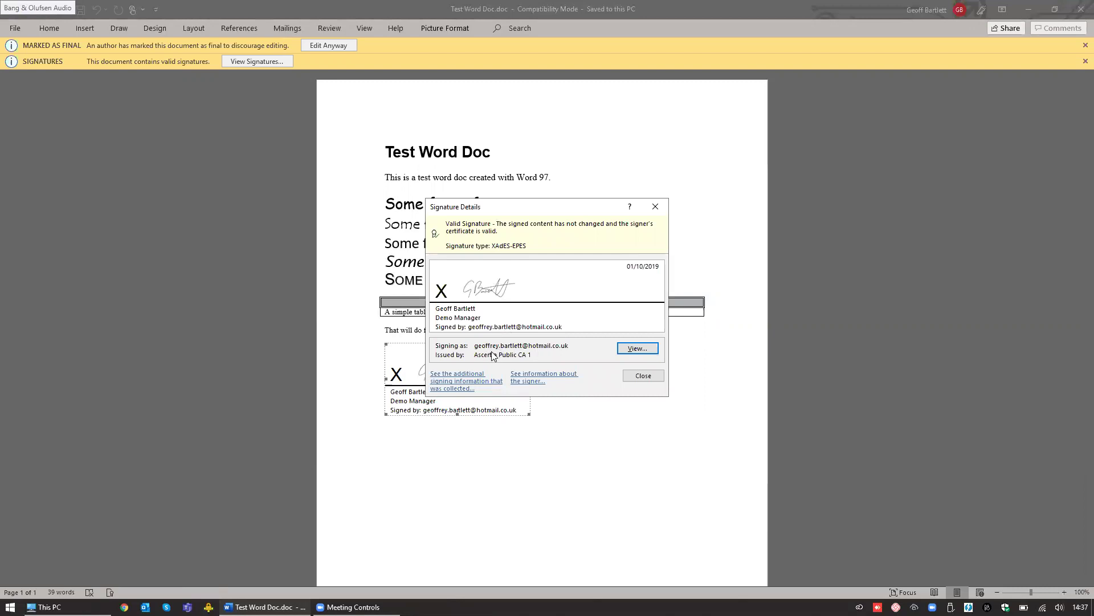
left_click(638, 349)
left_click(513, 254)
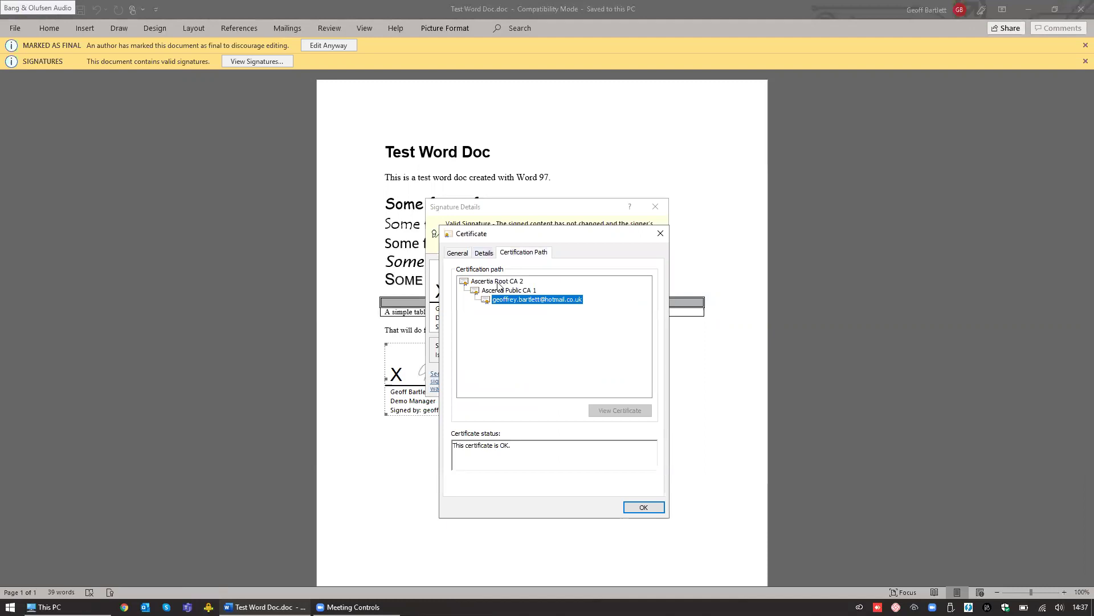
left_click(498, 282)
left_click(512, 291)
left_click(523, 300)
left_click(644, 507)
left_click(657, 374)
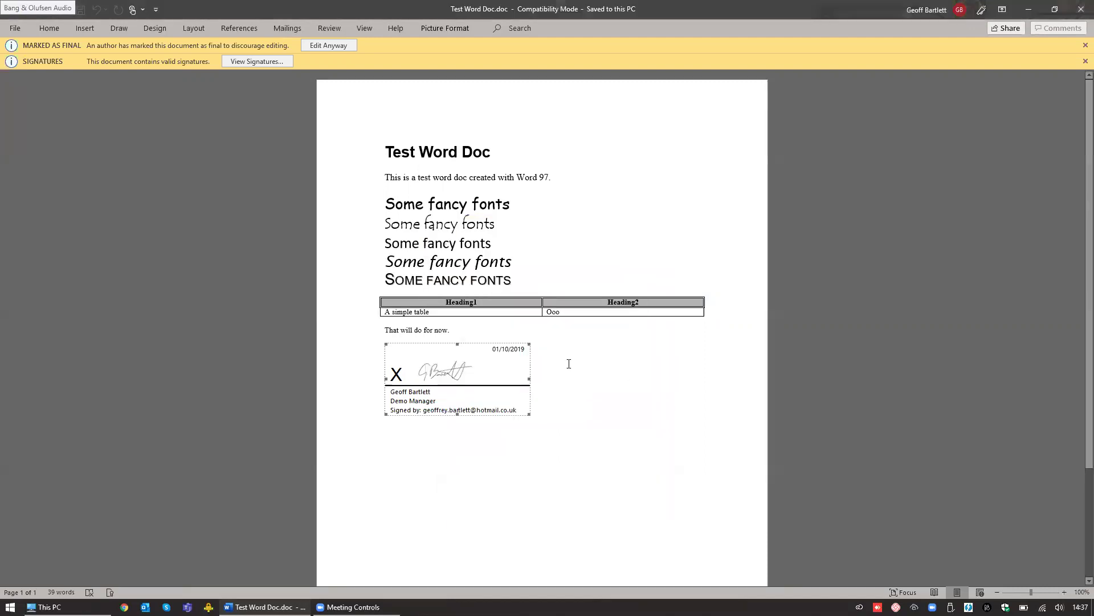